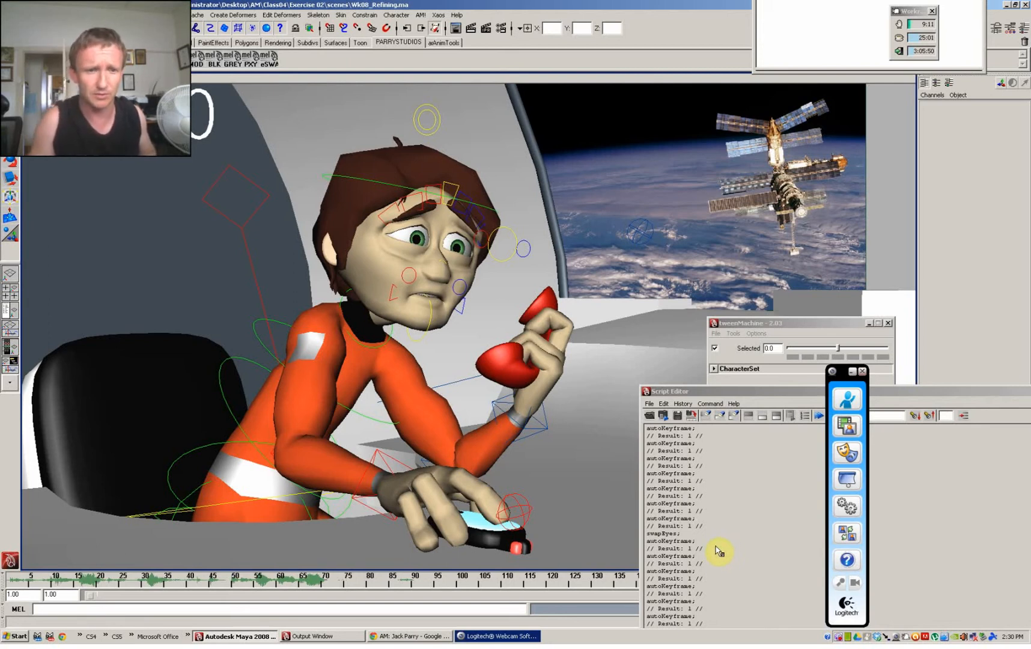
Step: Rotate the character's head control about Y back and forth, ending at about -14.6 degrees, with the eye-aim control in local space
left_click(510, 235)
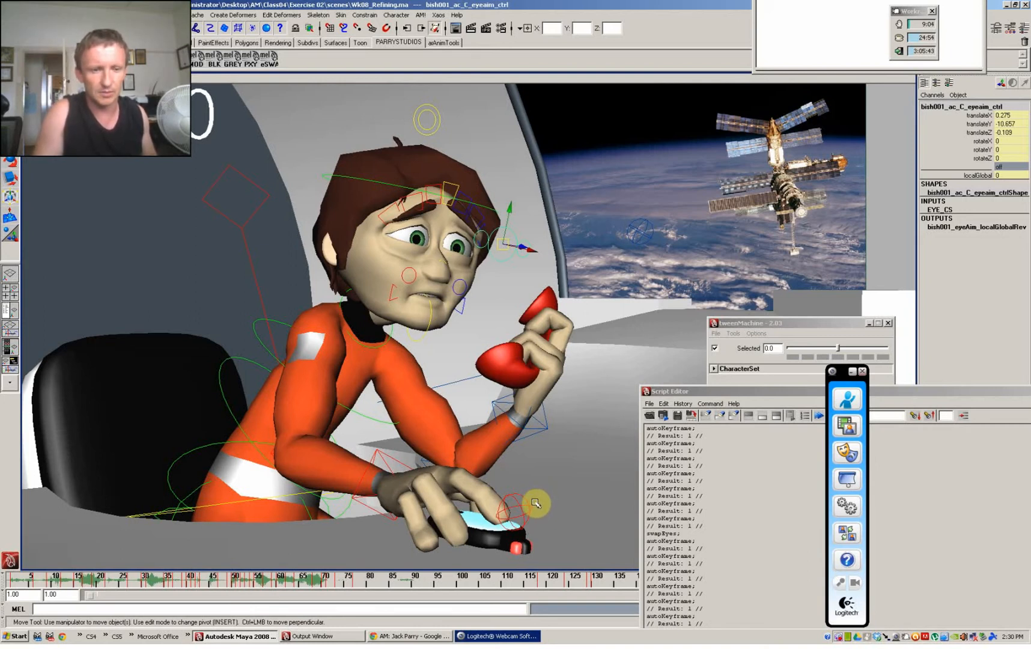
left_click(484, 208)
key("e")
left_click_drag(421, 316, 425, 342)
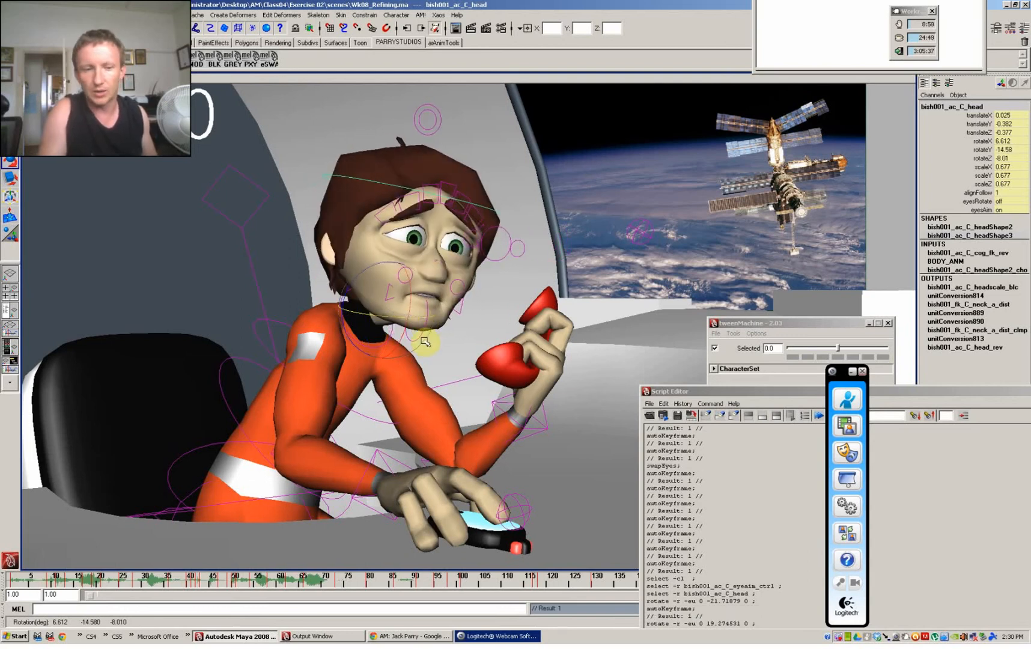
Step: Set the eye-aim control's localGlobal to 1 and move the control back in front of the character's face
left_click(516, 243)
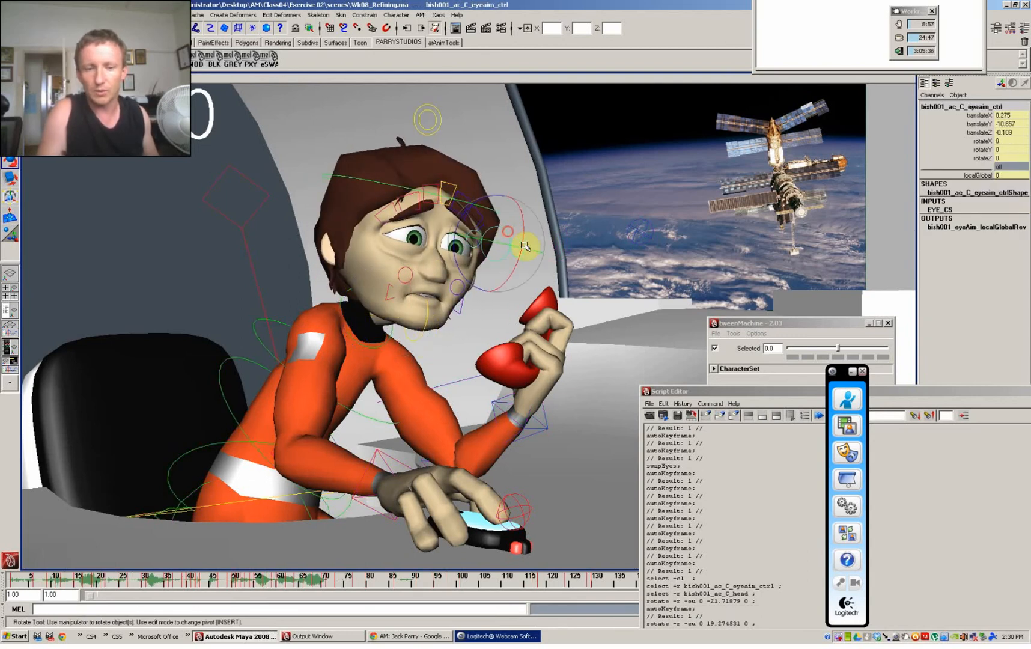
left_click(979, 175)
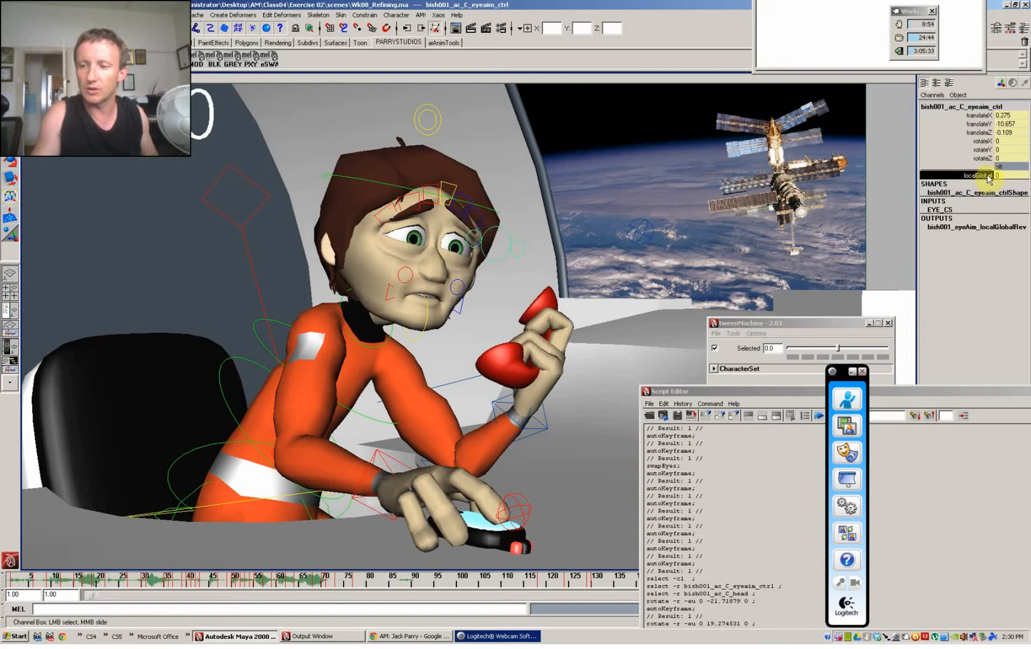
middle_click_drag(877, 221, 901, 223)
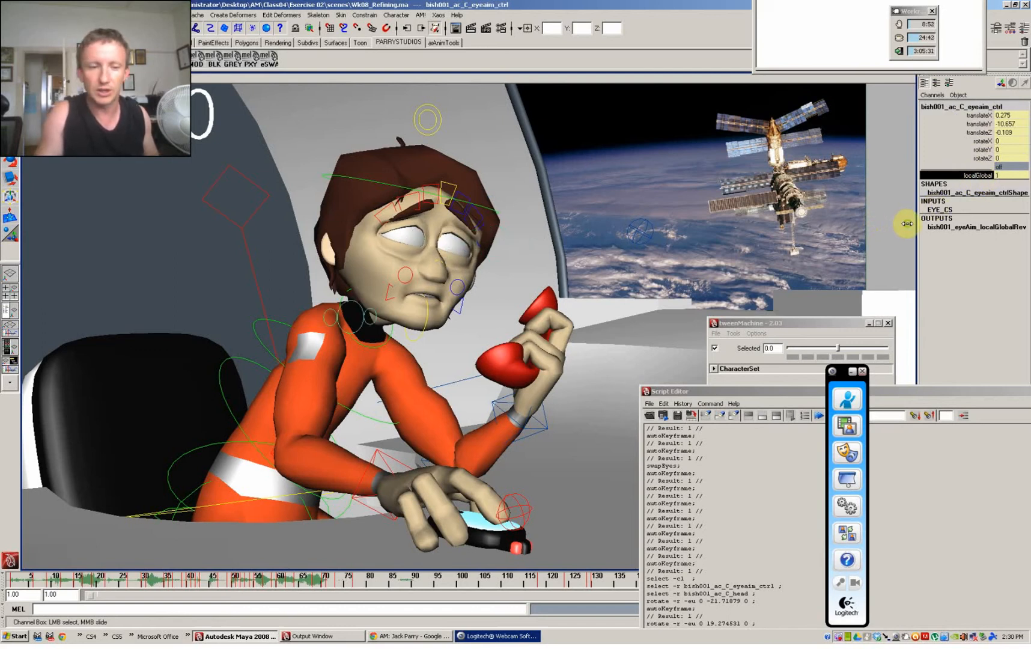
left_click(360, 298)
left_click_drag(361, 297, 499, 238)
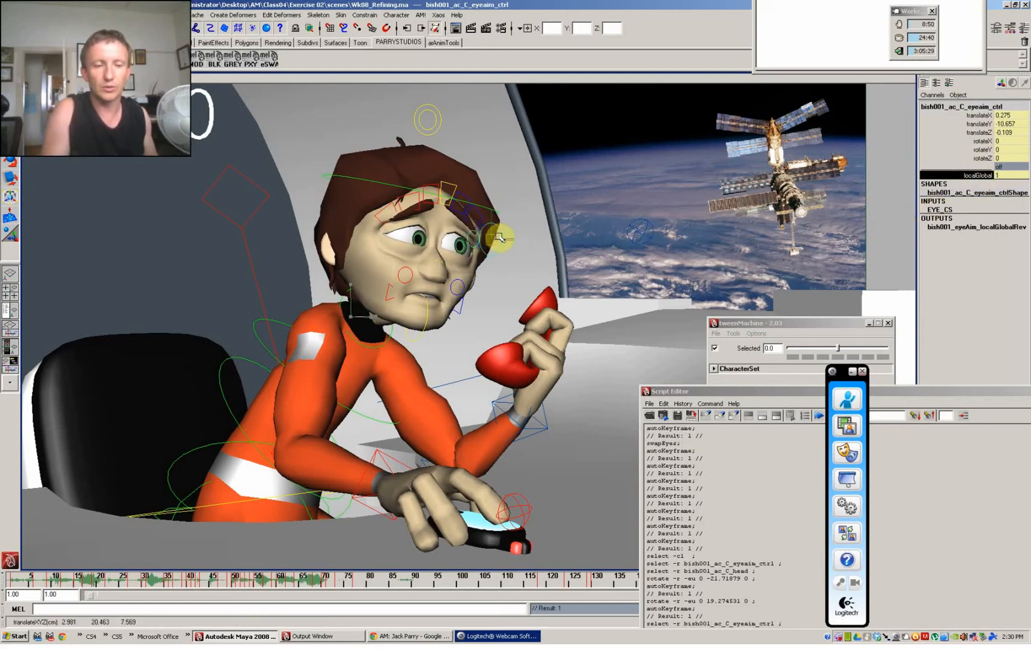
Step: Rotate the head control about 20.6 degrees around Y to test the eyes in global space
left_click(478, 210)
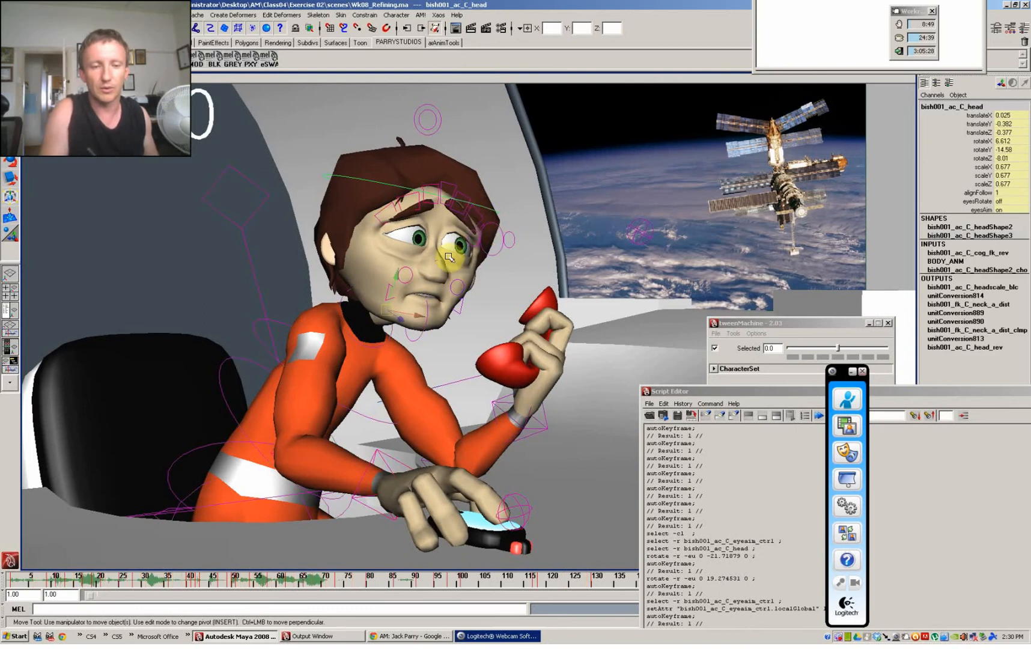
key("e")
left_click_drag(412, 311, 435, 318)
Step: Undo the head rotation, the eye-aim move and the switch to global space
key("ctrl+z")
key("ctrl+z")
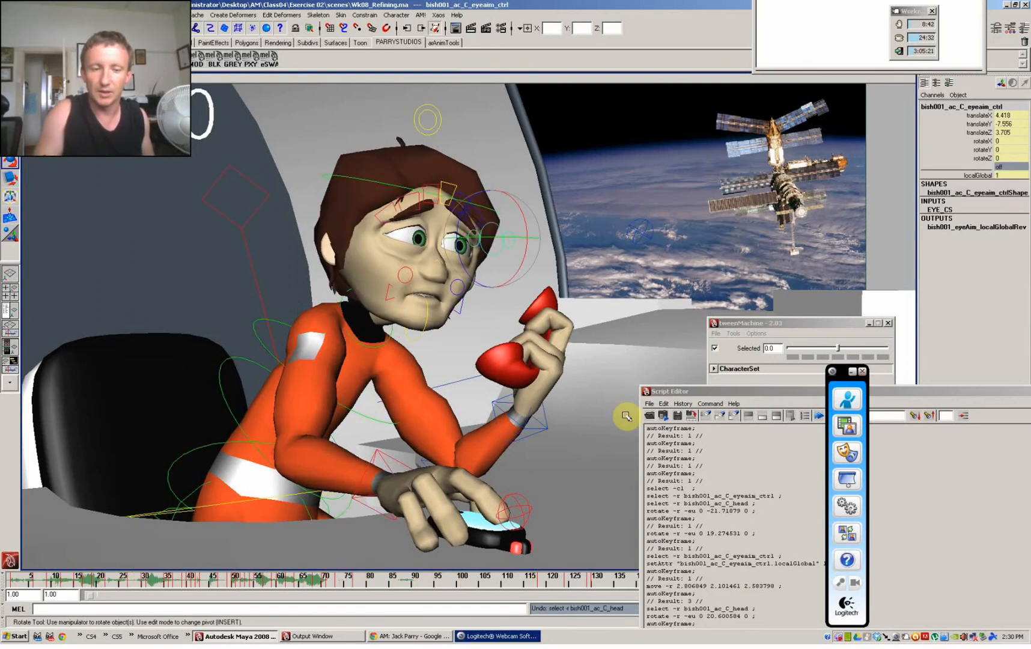
key("ctrl+z")
key("ctrl+z")
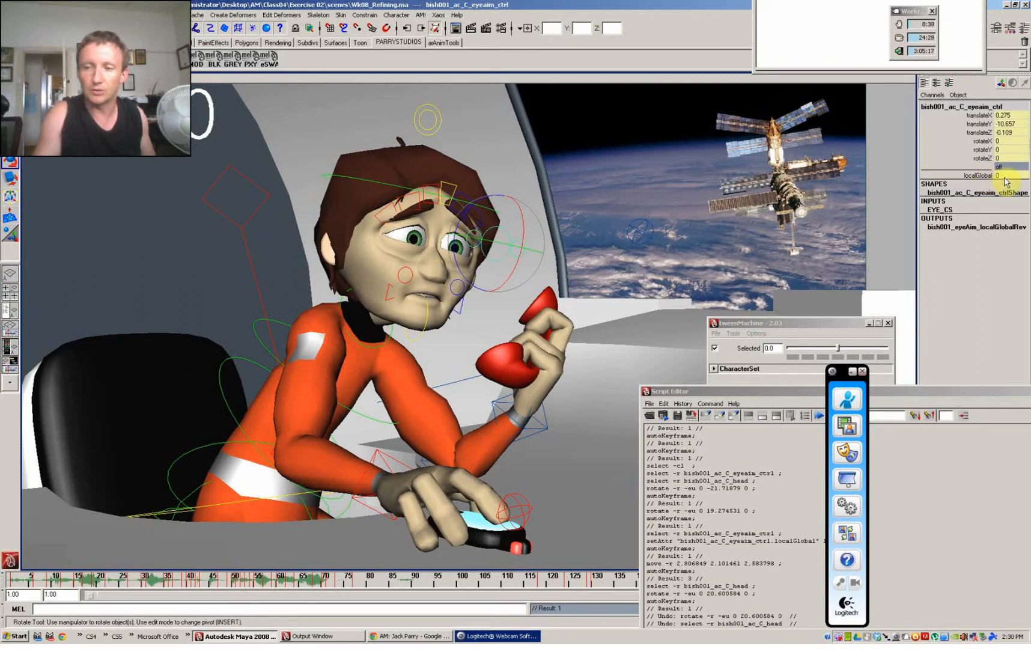
Step: Try rotating the head control about -10 degrees around Y with local eyes, and undo the rotation
left_click(398, 184)
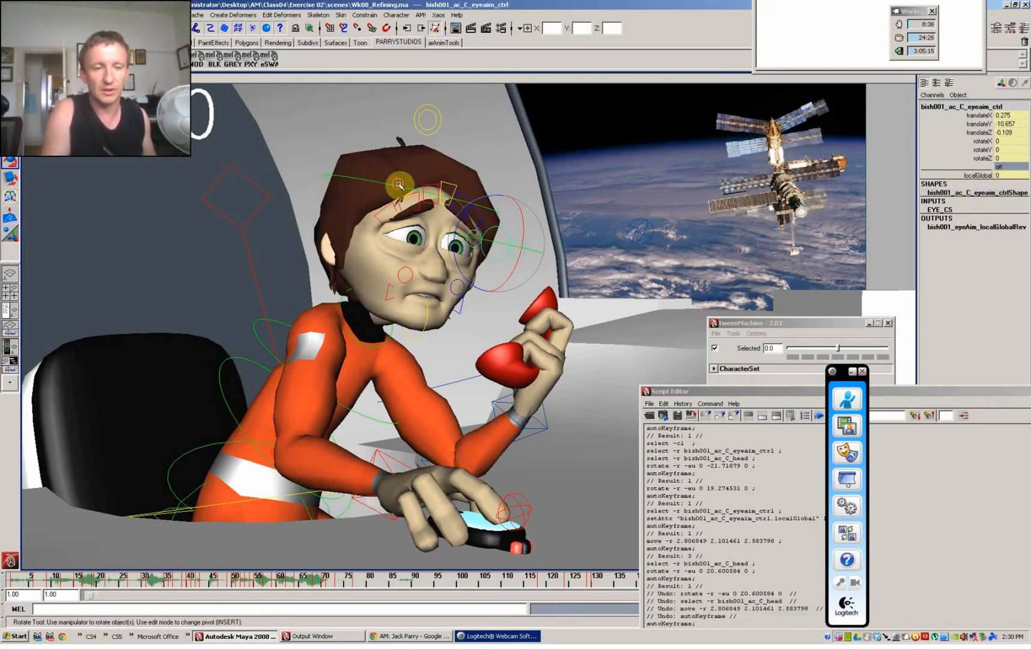
left_click_drag(409, 318, 392, 316)
key("ctrl+z")
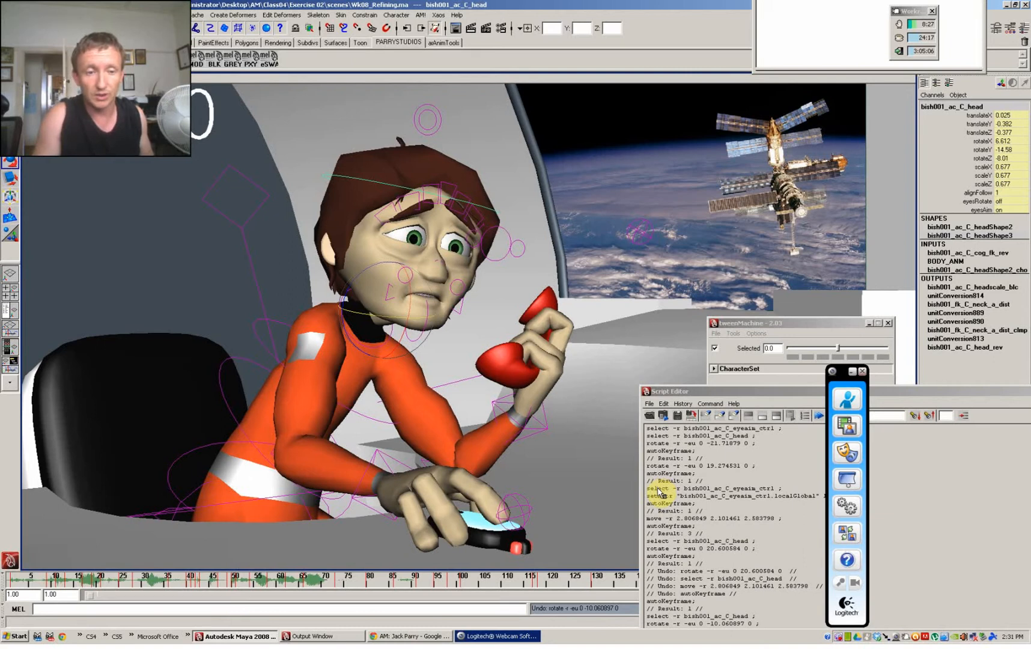
Step: Rotate the head control to about -5.9 degrees in Y with the eye-aim control still in local space
left_click(506, 230)
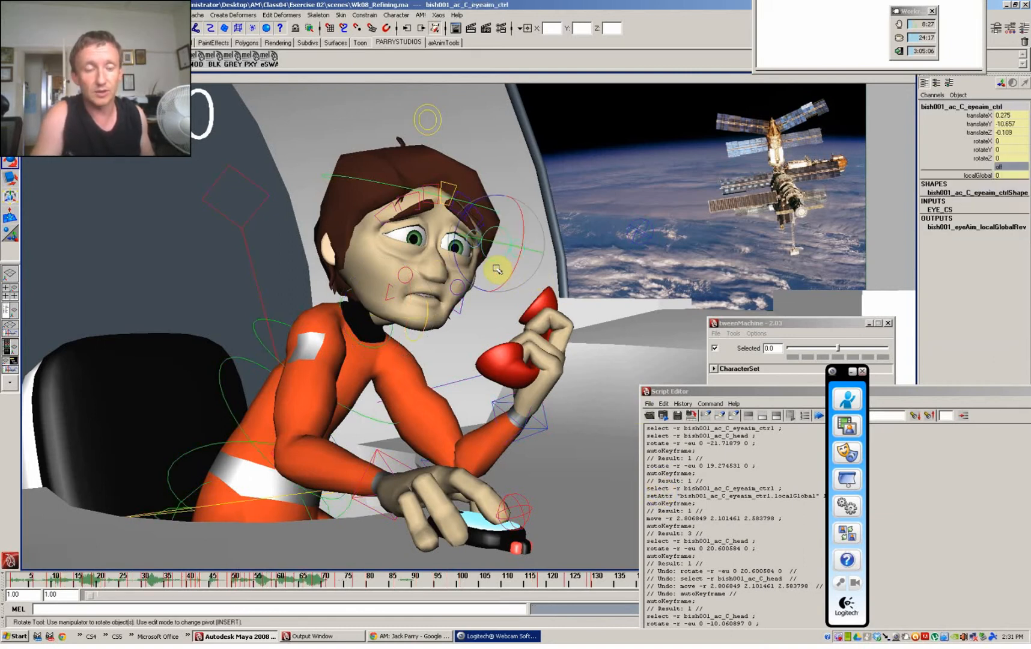
left_click(395, 186)
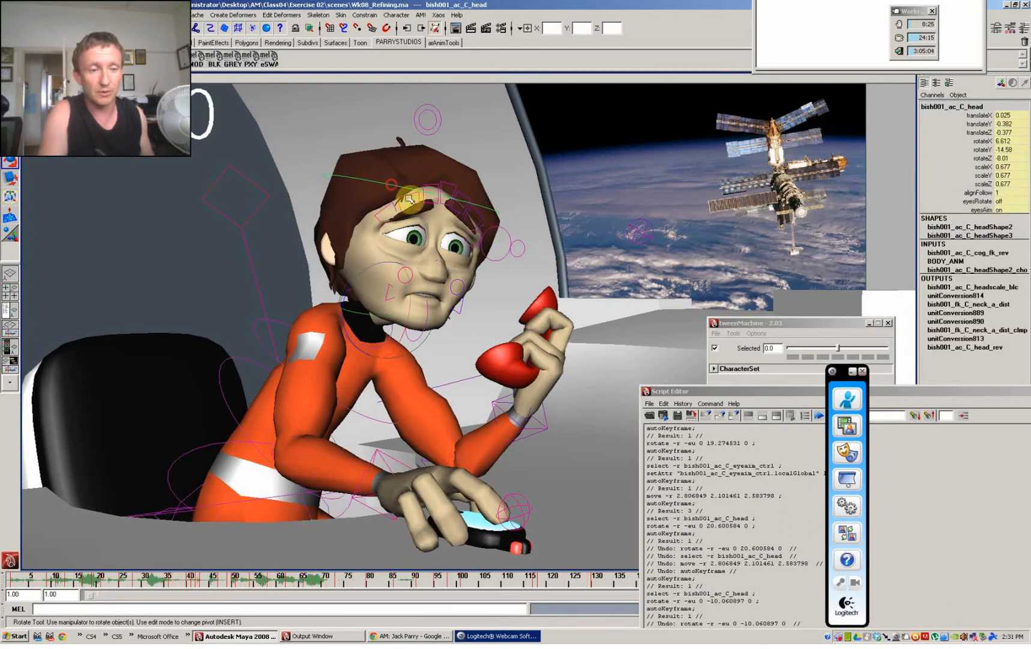
mouse_move(414, 313)
left_mouse_down()
mouse_move(376, 306)
mouse_move(405, 301)
mouse_move(426, 321)
left_mouse_up()
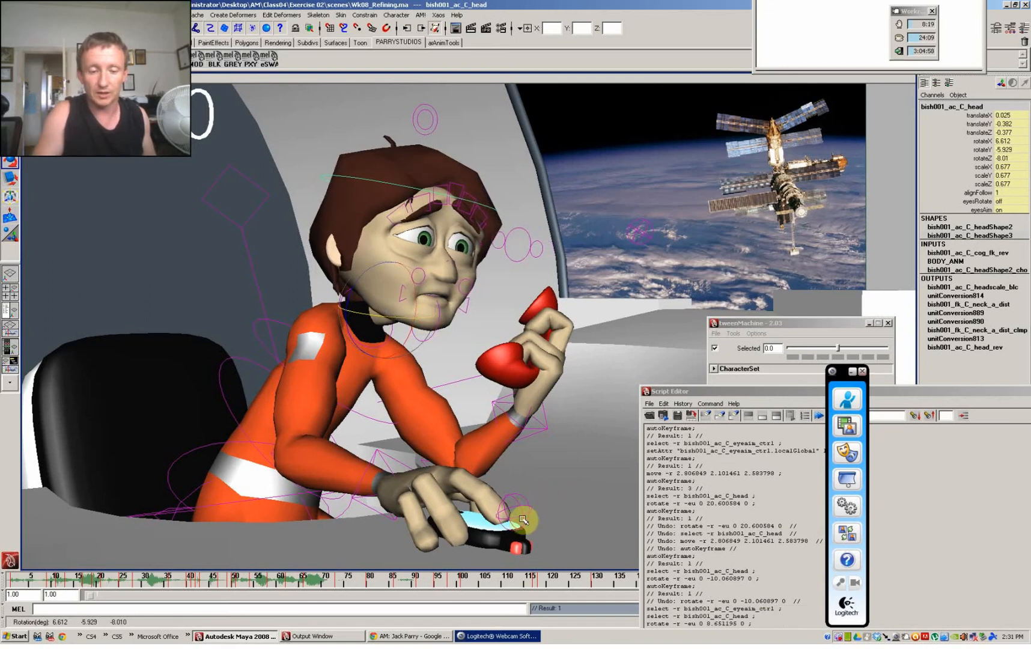
Step: Clear the Script Editor and webcam panel off the viewport and rotate the head control to about -27 degrees in Y
left_click_drag(964, 392, 818, 351)
left_click(984, 350)
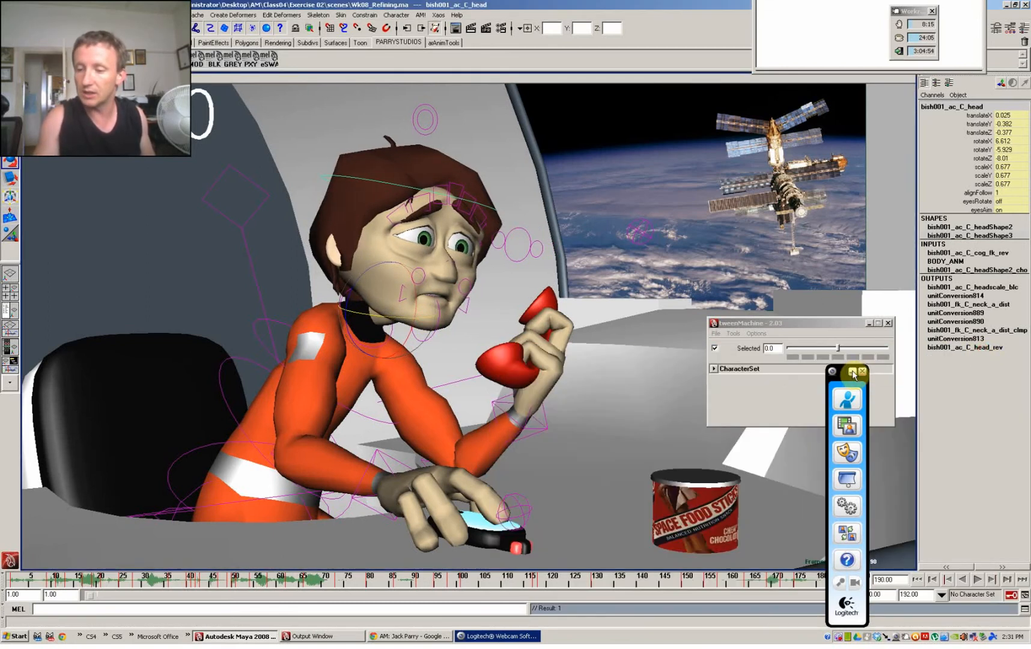
left_click(852, 373)
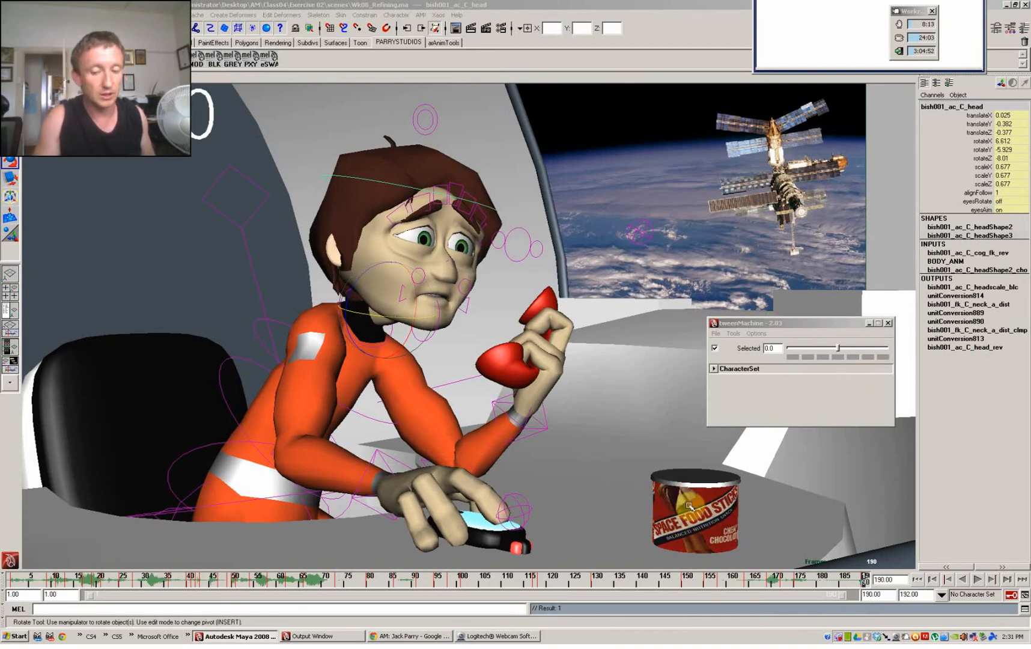
mouse_move(410, 311)
left_mouse_down()
mouse_move(375, 306)
mouse_move(399, 319)
mouse_move(391, 306)
left_mouse_up()
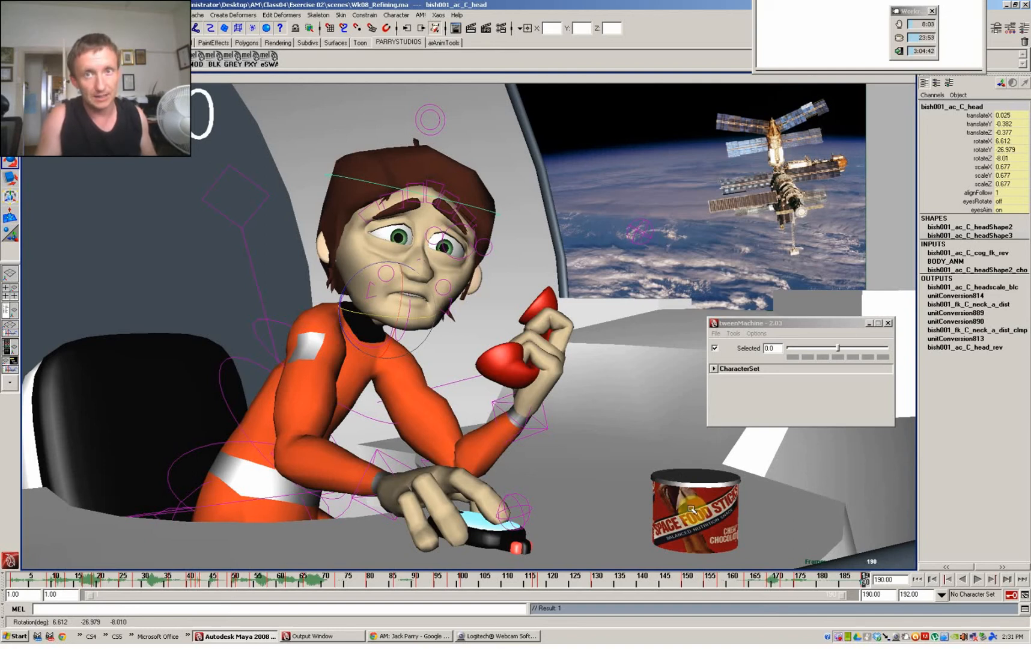
Step: Switch the eye-aim control's localGlobal attribute to 1 and back to 0
left_click(475, 231)
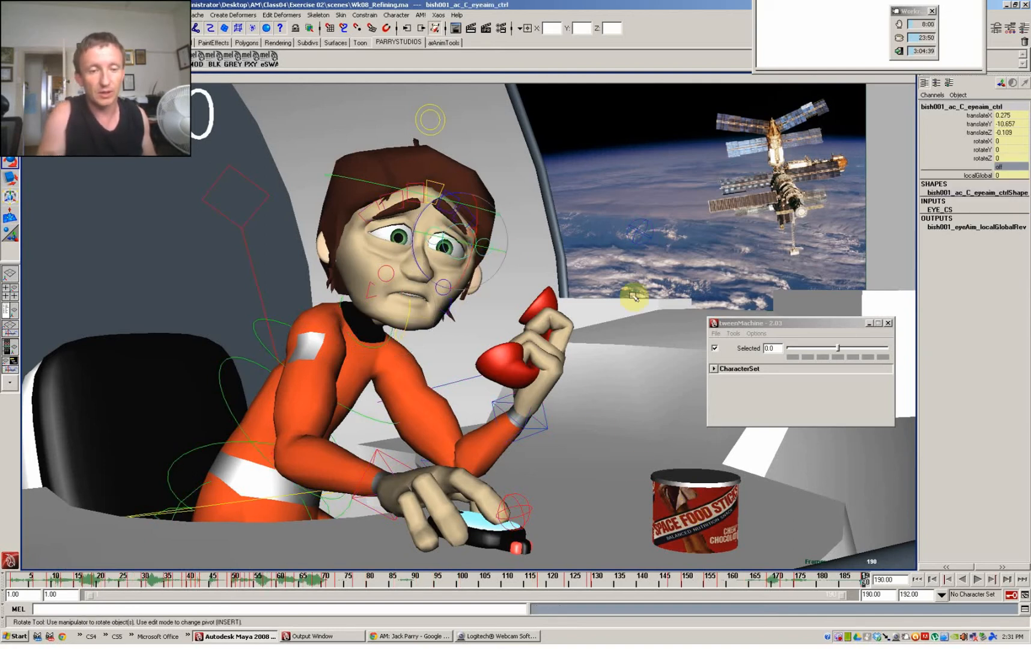
left_click(979, 175)
middle_click_drag(772, 226, 828, 275)
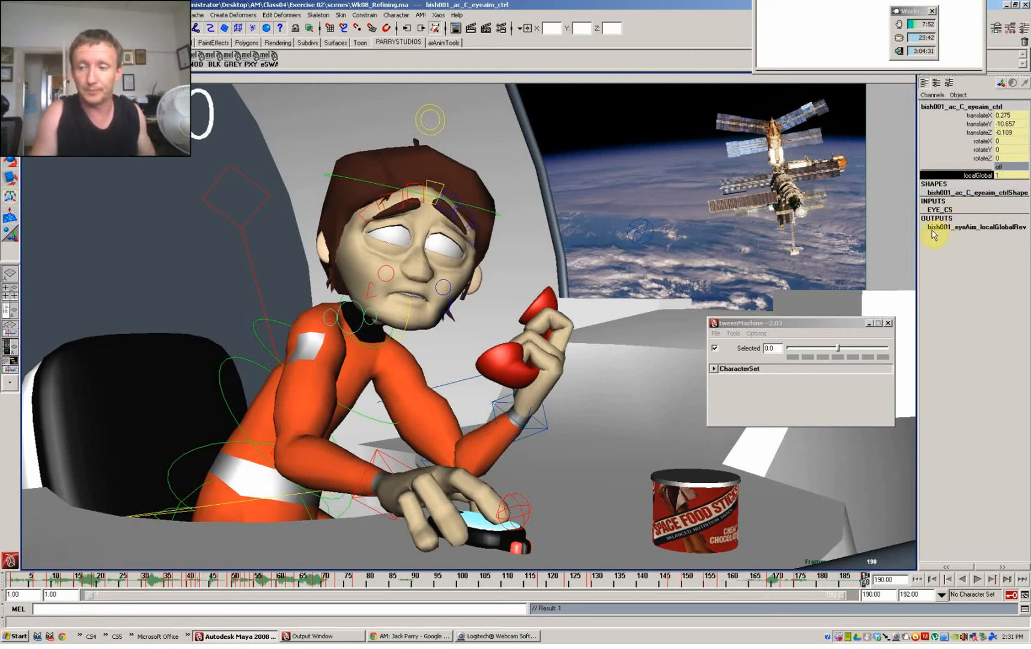
middle_click_drag(779, 252, 743, 239)
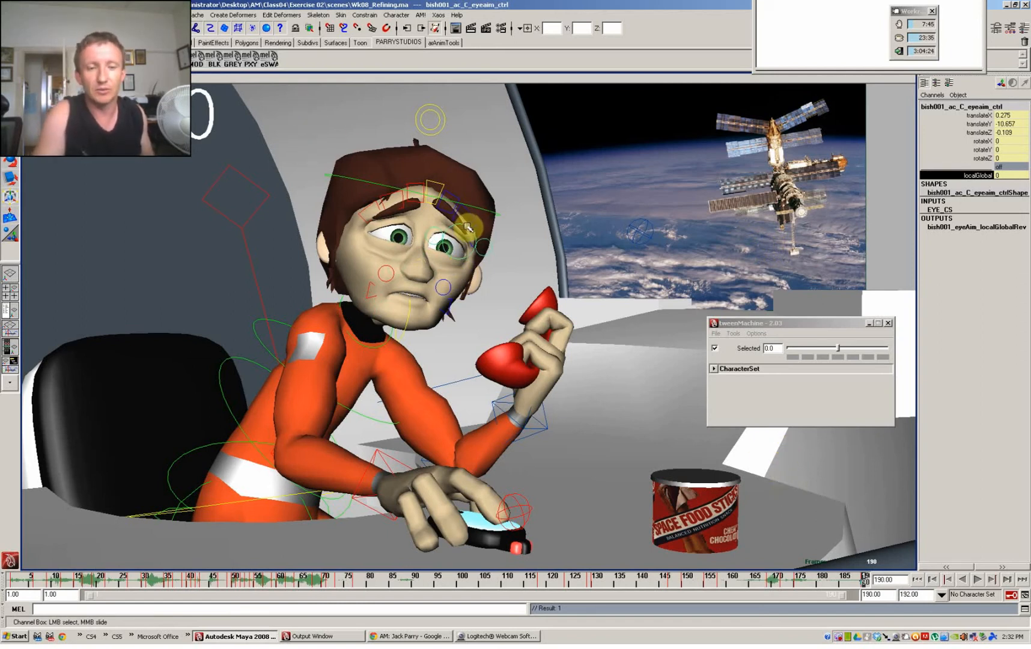
key("e")
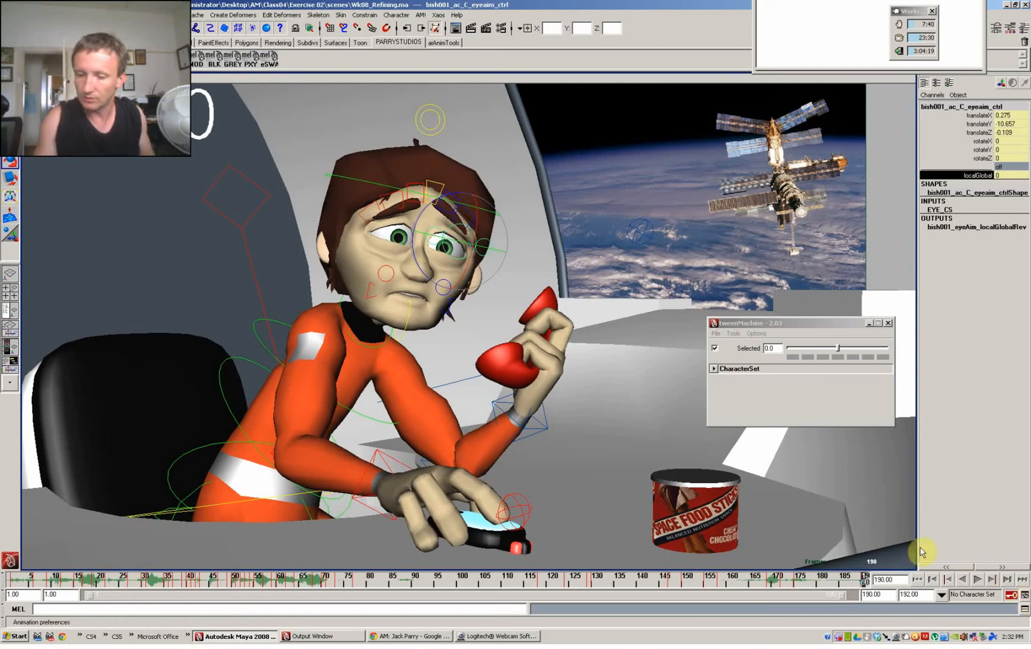
Step: Open the Script Editor and clear its command input and its history
left_click(1025, 595)
left_click(460, 341)
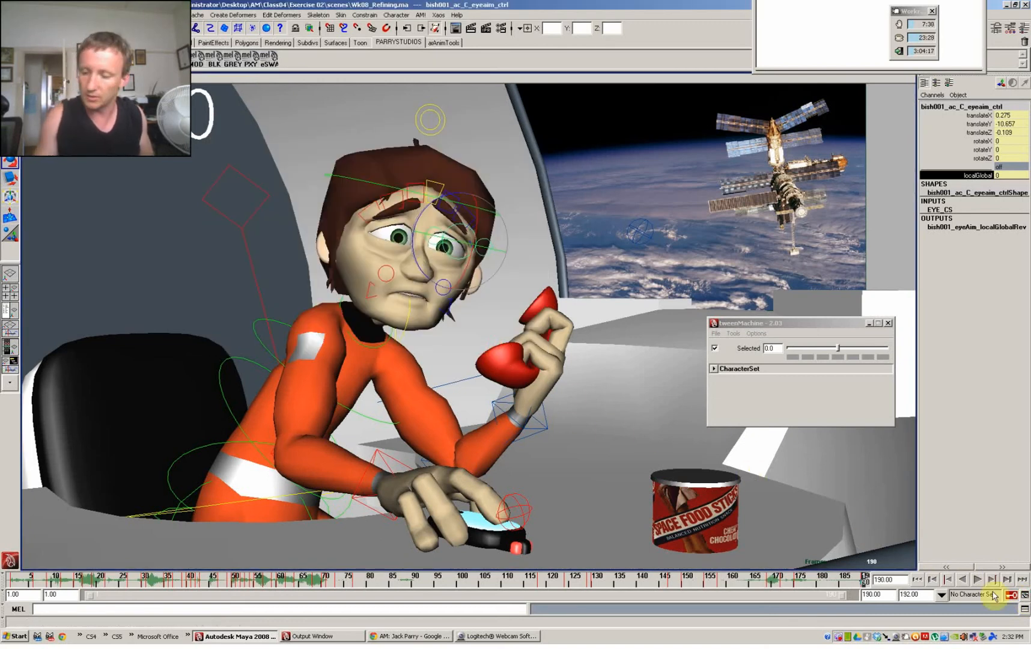
left_click(1026, 610)
key("ctrl+a")
key("Delete")
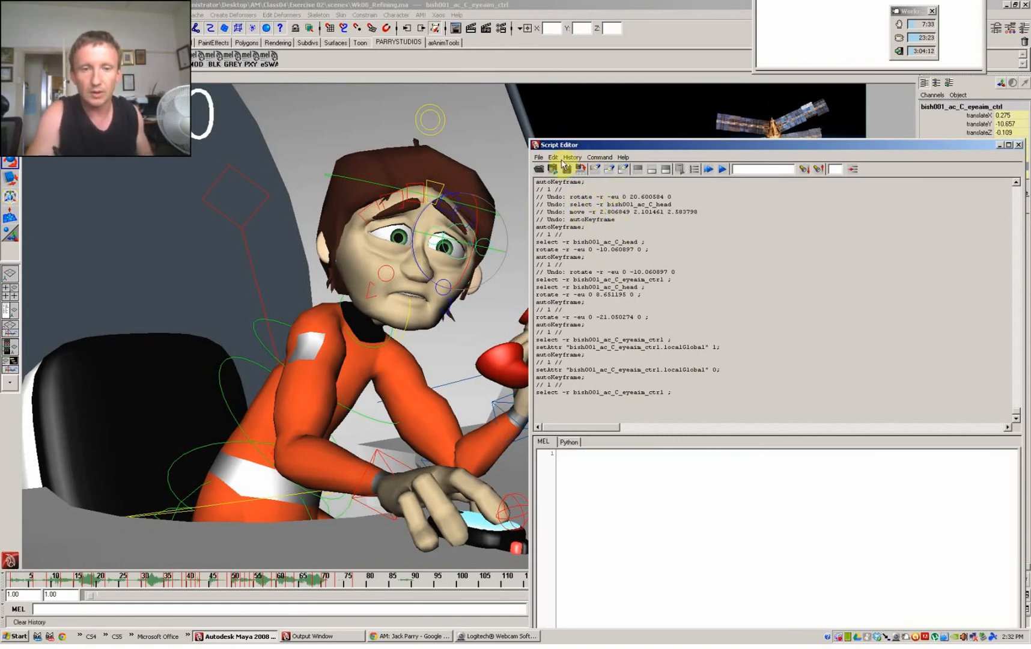
left_click(566, 159)
left_click(571, 300)
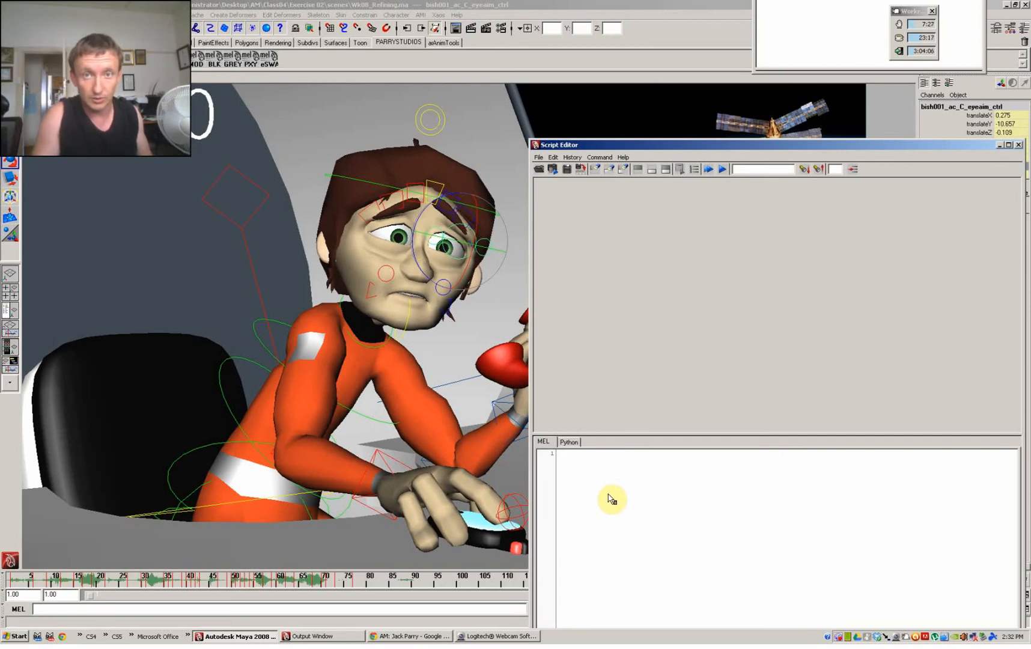
Step: Try to run eyeSwap as a MEL command
type("eyeSwap")
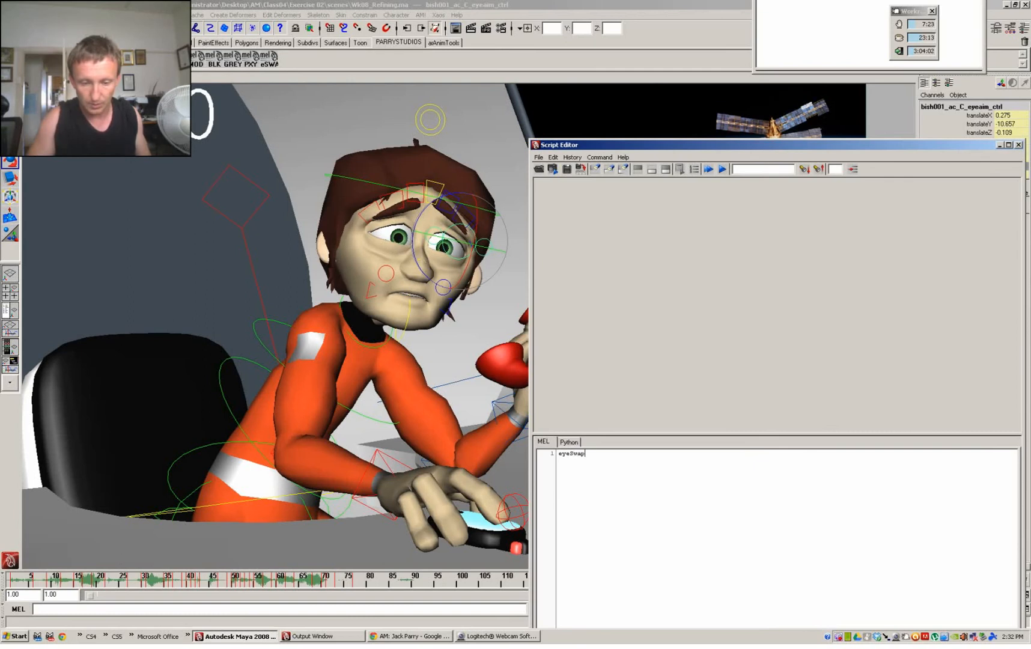
key("ctrl+Return")
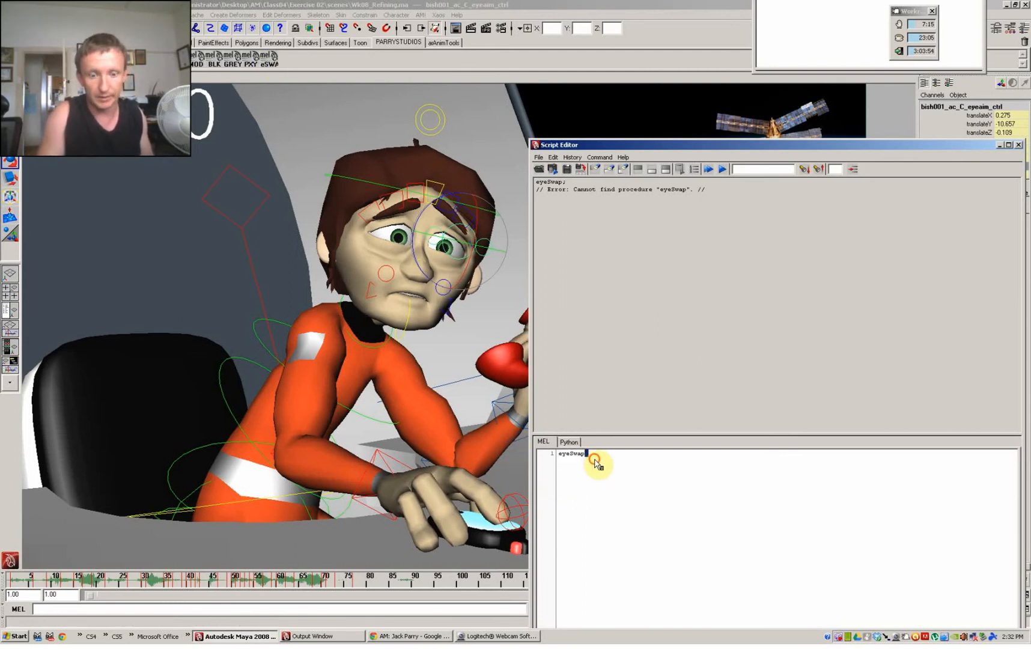
Step: Run the MEL command swapEyes on the eye-aim control and minimise the Script Editor
type("swapEyes")
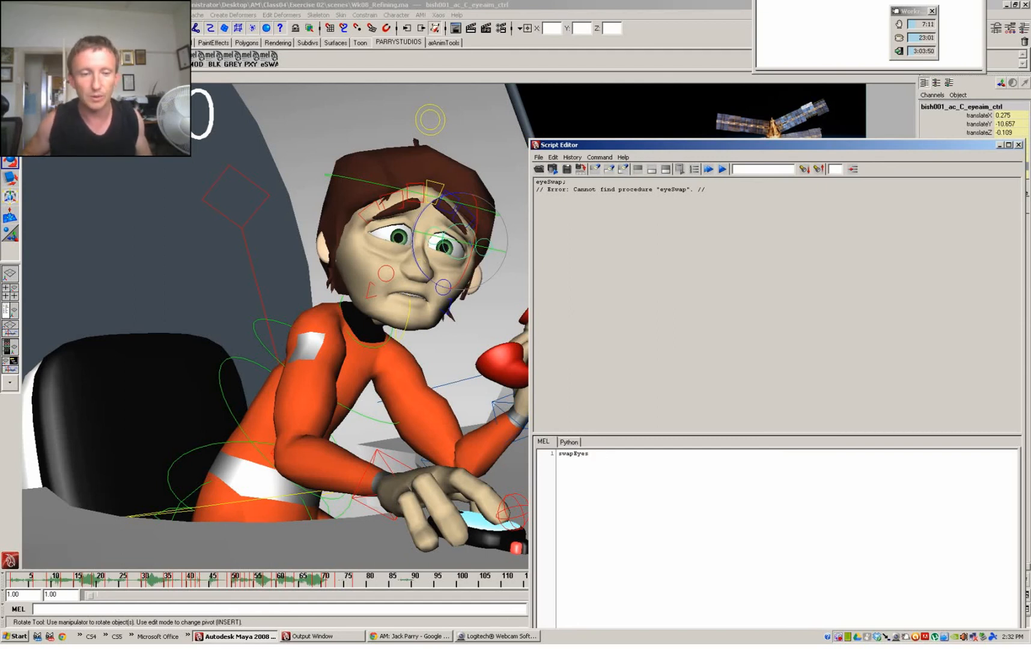
key("ctrl+Return")
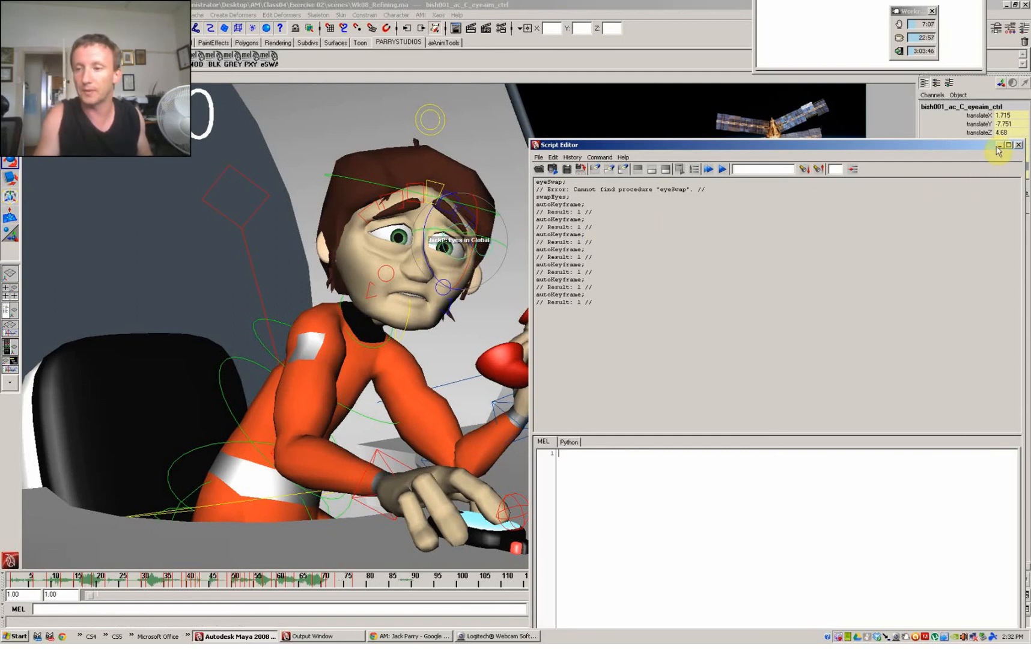
left_click(1001, 145)
left_click(1003, 177)
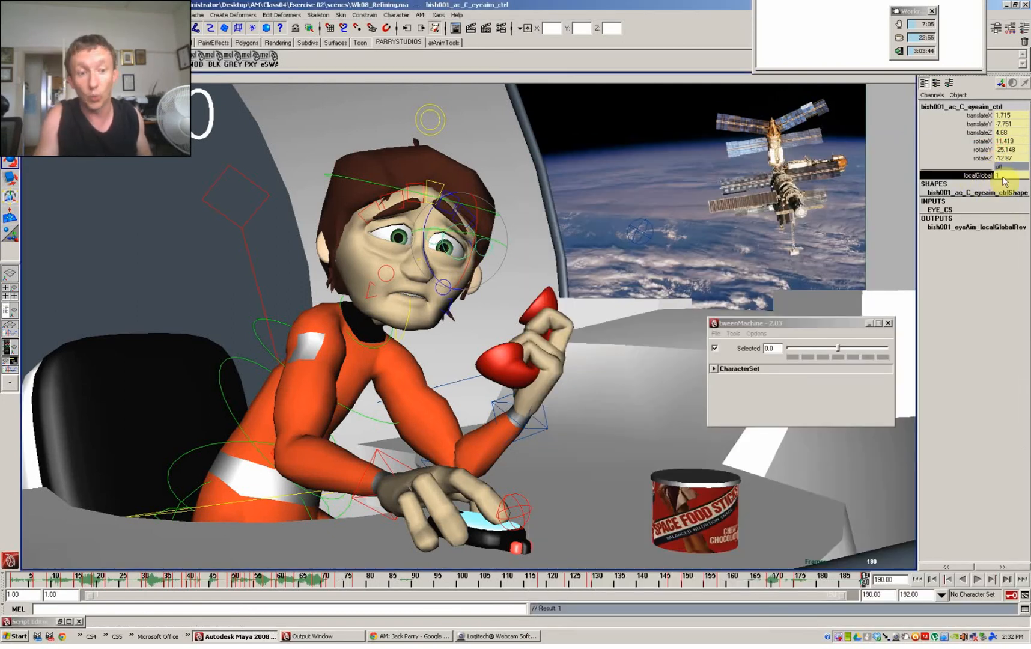
left_click(1000, 168)
Step: Rotate the head control to about -33.6 degrees in Y with the eyes in global space
left_click(380, 186)
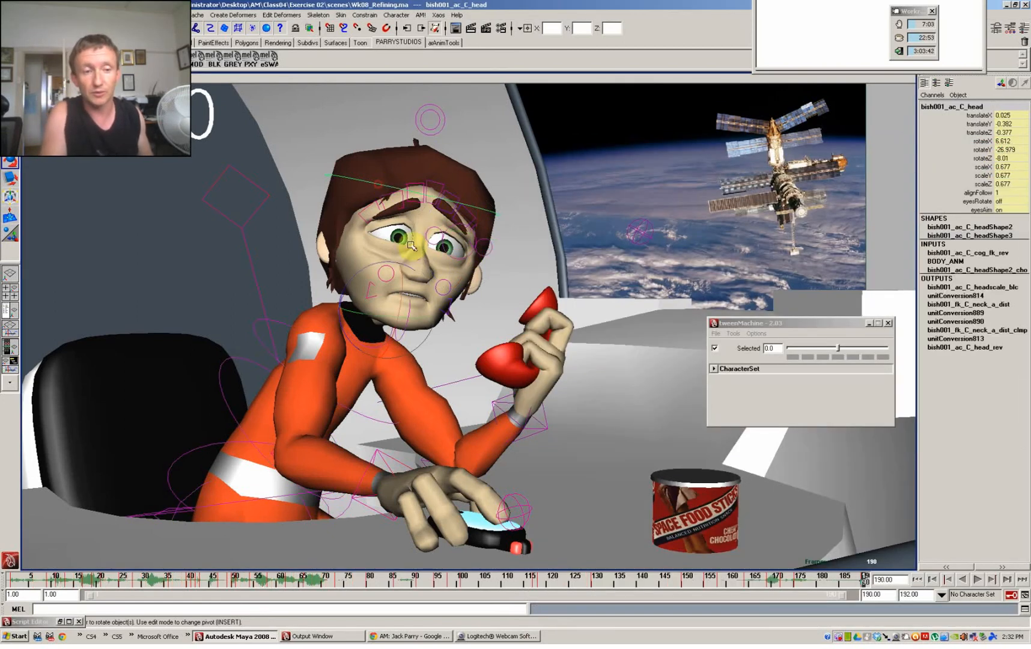
mouse_move(415, 321)
left_mouse_down()
mouse_move(439, 316)
mouse_move(416, 311)
left_mouse_up()
Step: Run the eSWA script on the eye-aim control and rotate the head control to about -71 degrees in Y
left_click(468, 257)
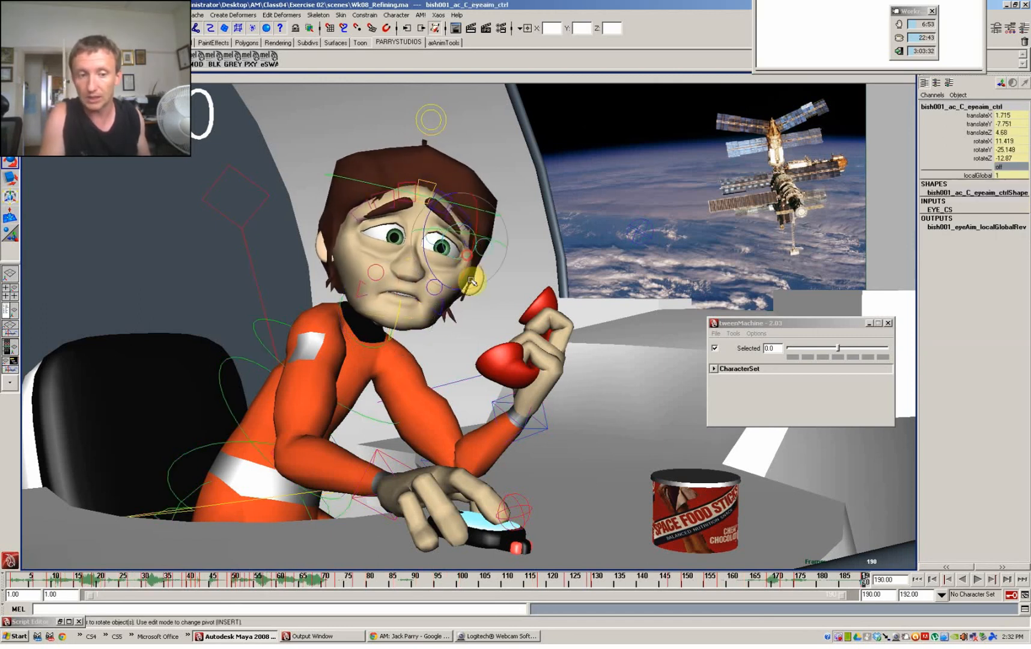
left_click(269, 67)
left_click(409, 206)
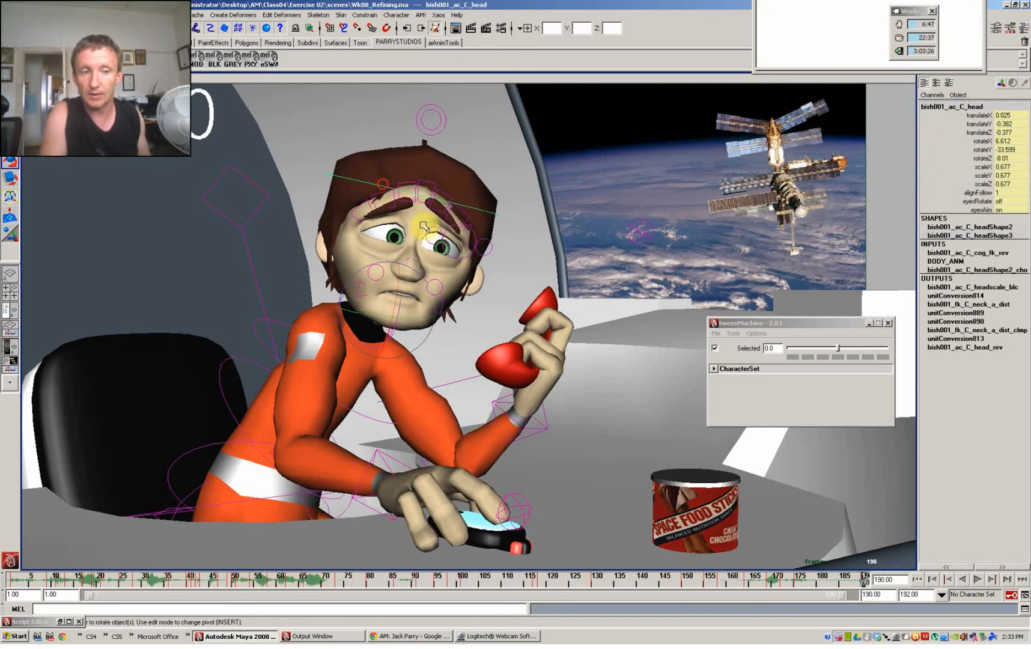
left_click_drag(423, 315, 391, 317)
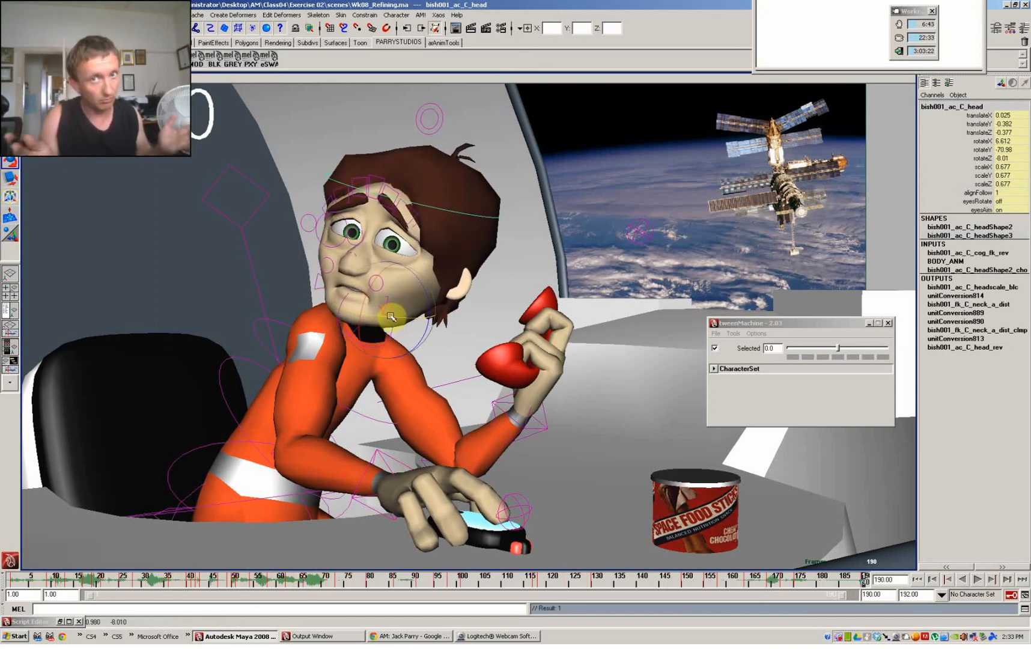